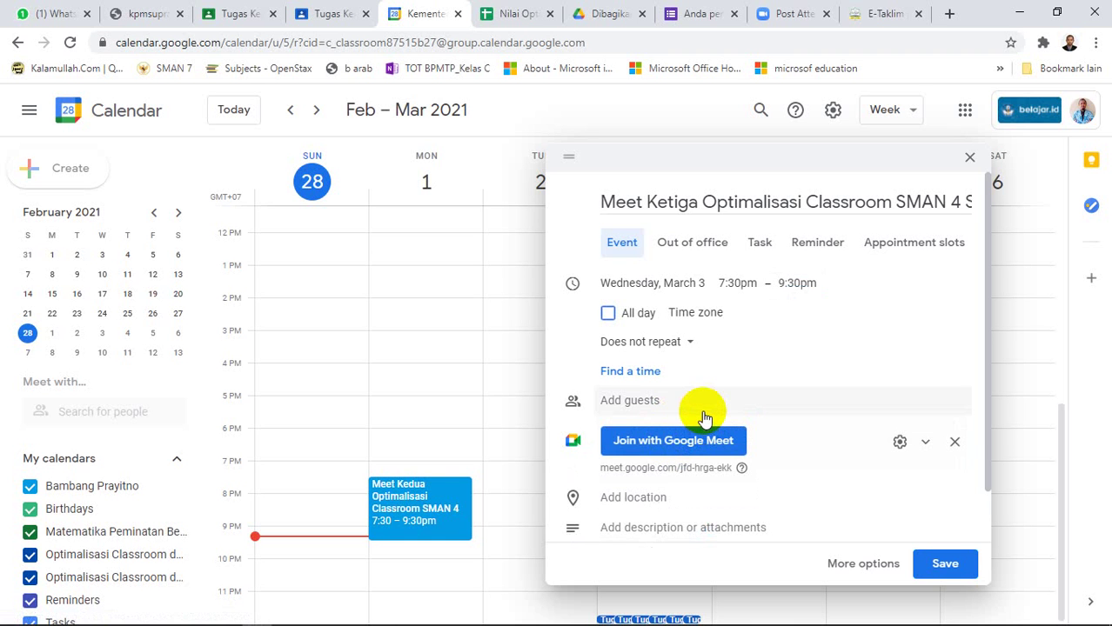
Save the Wednesday, March 3 meeting event and copy its full title from the event details.
left_click(945, 565)
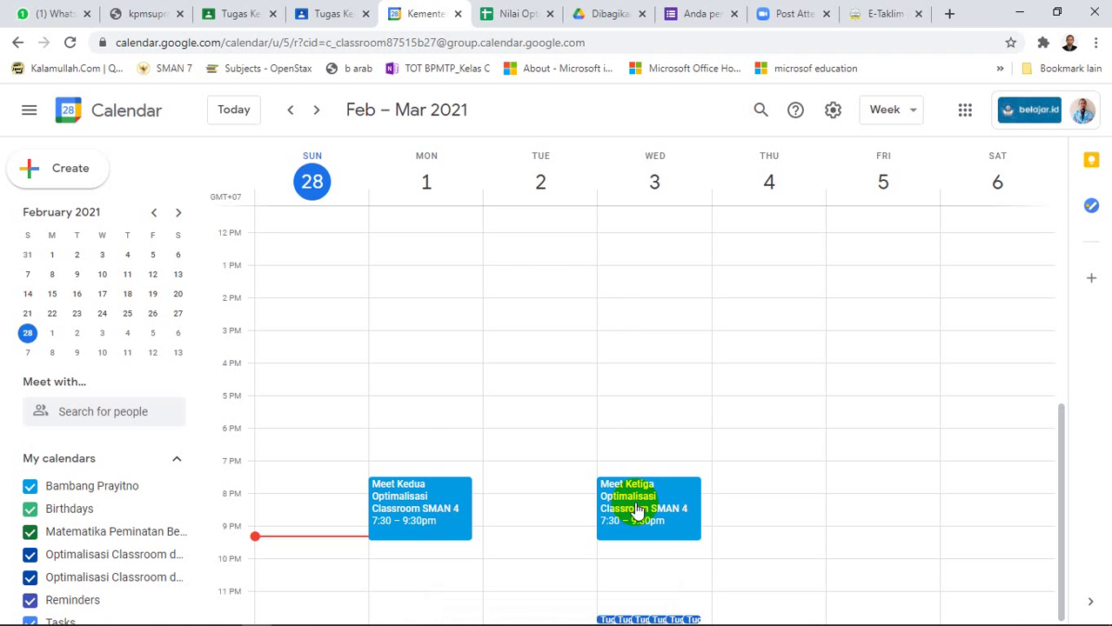
left_click(638, 511)
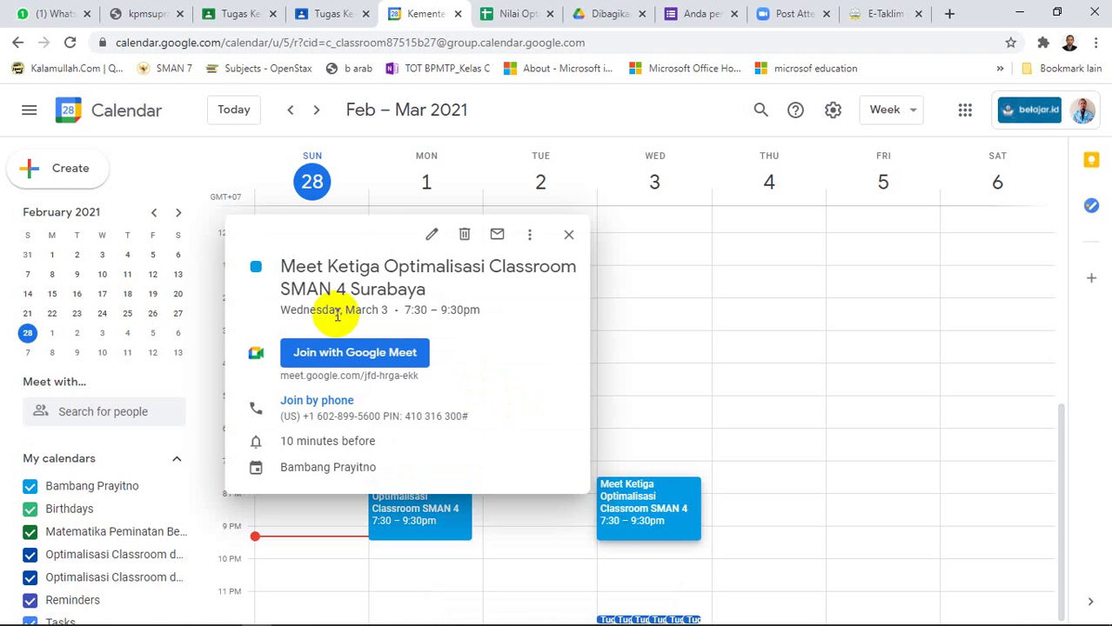
left_click_drag(281, 257, 425, 285)
key("ctrl+c")
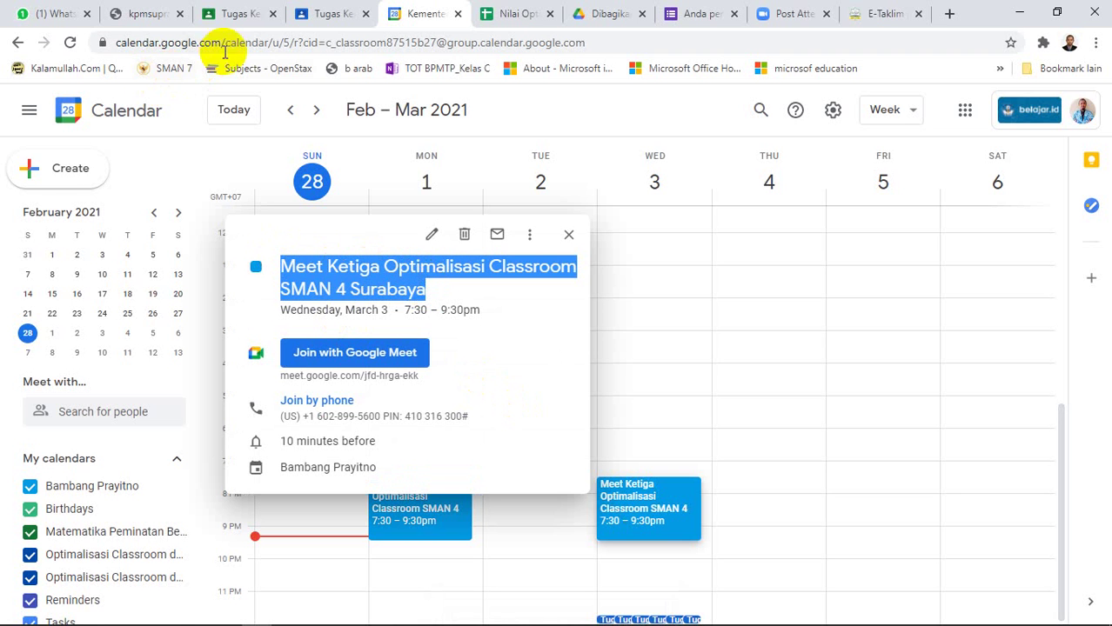
In Google Classroom, create a new class material (Materi) titled "Meet Ketiga Optimalisasi Classroom SMAN 4 Surabaya".
left_click(343, 14)
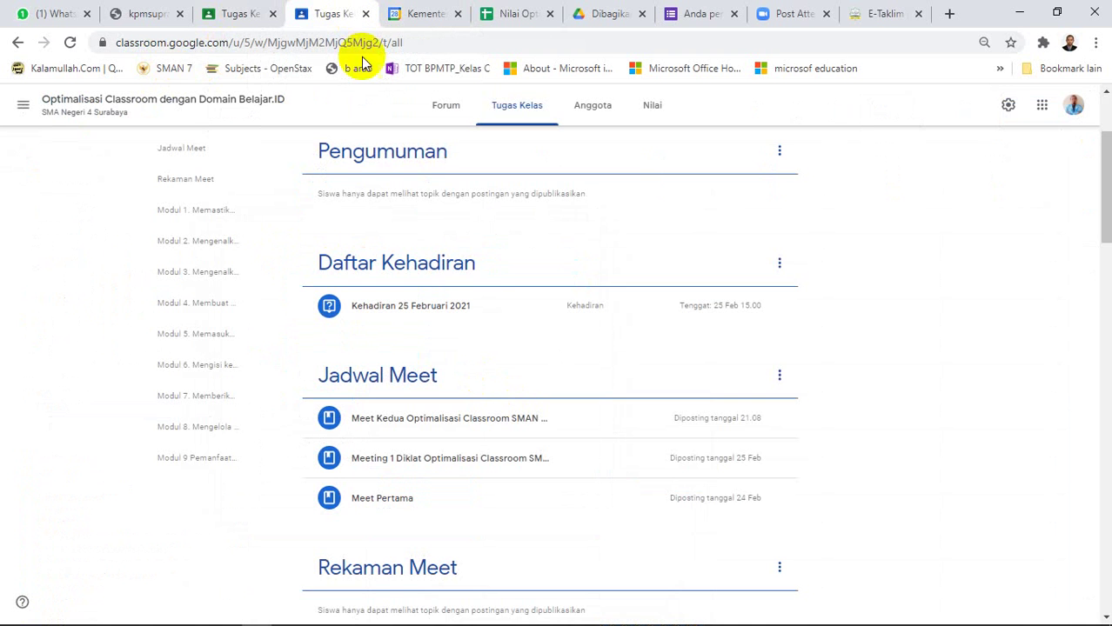
scroll(494, 270, "up", 2)
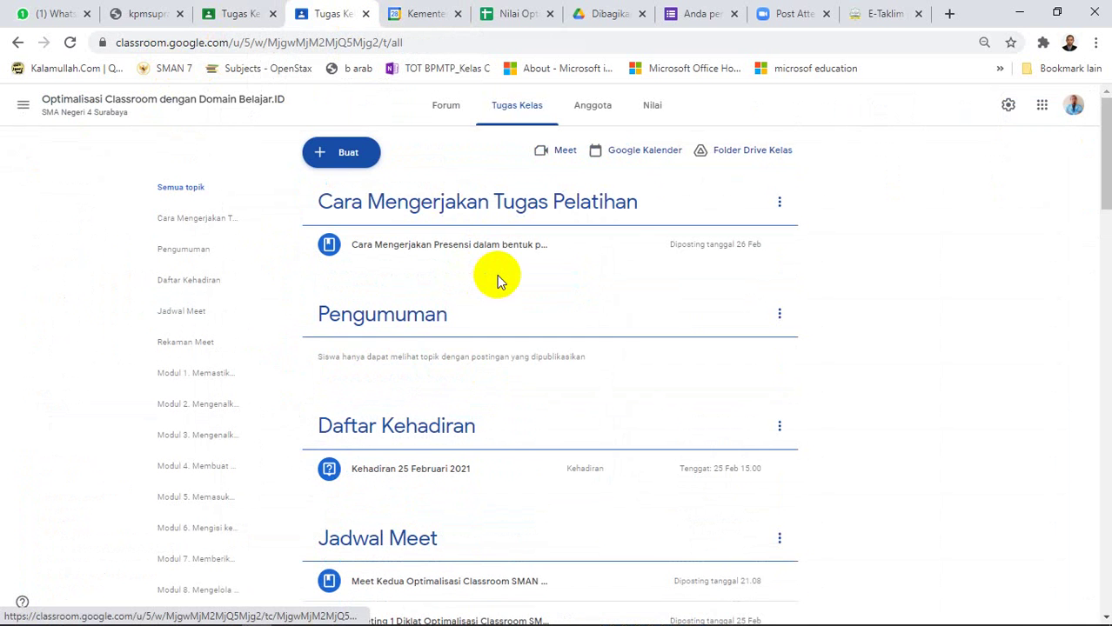
left_click(348, 151)
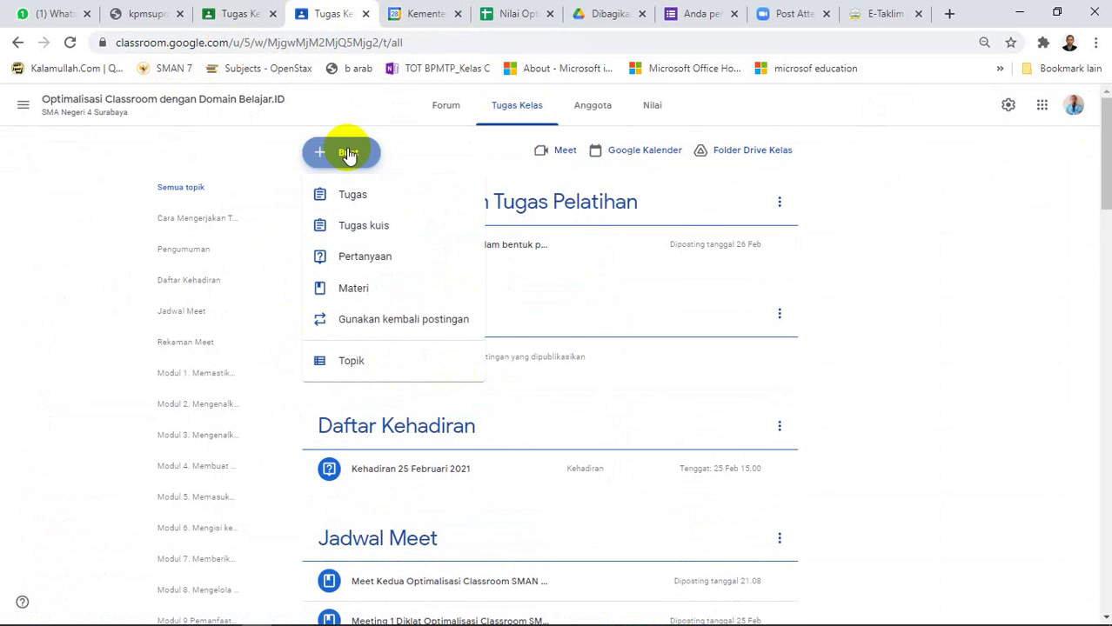
left_click(354, 295)
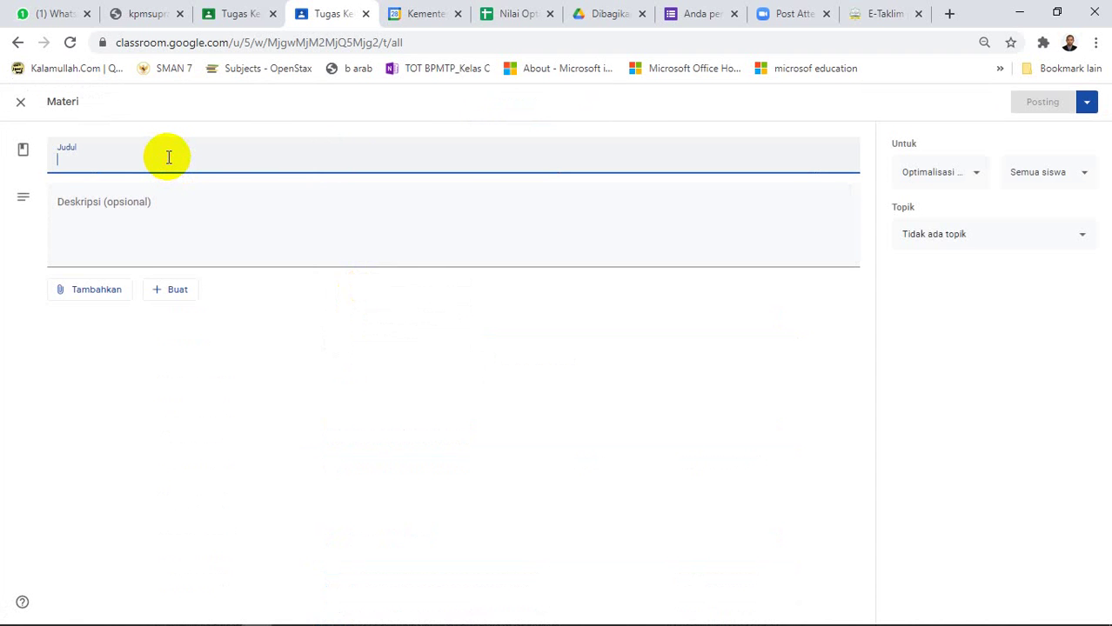
key("ctrl+v")
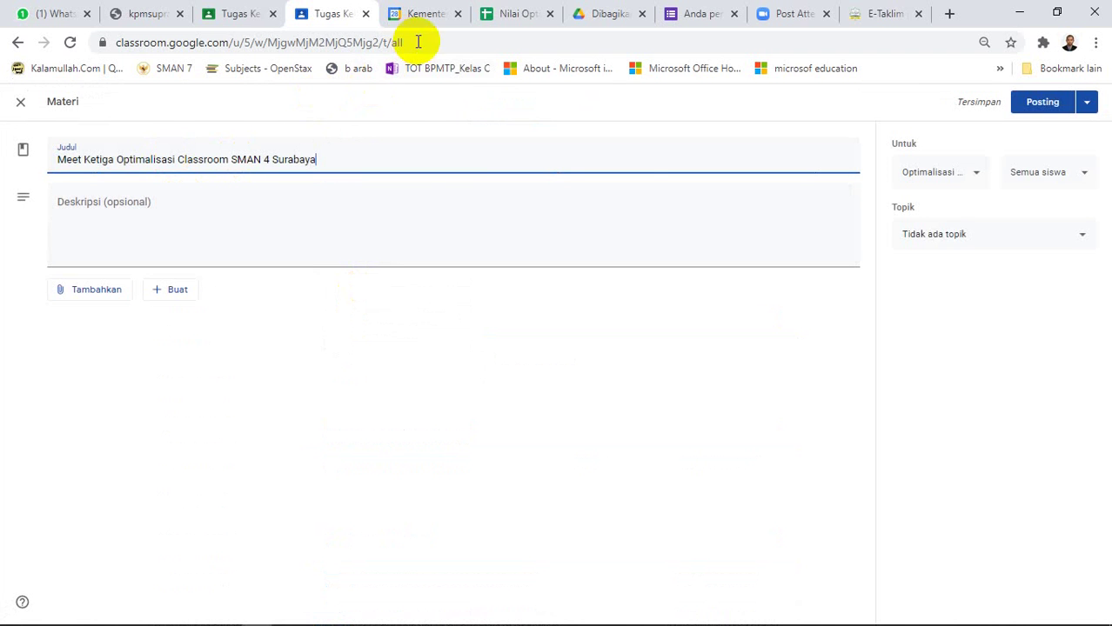
Copy the Meet Ketiga event's Google Meet link from Google Calendar and attach it as a link to the Classroom material.
left_click(446, 13)
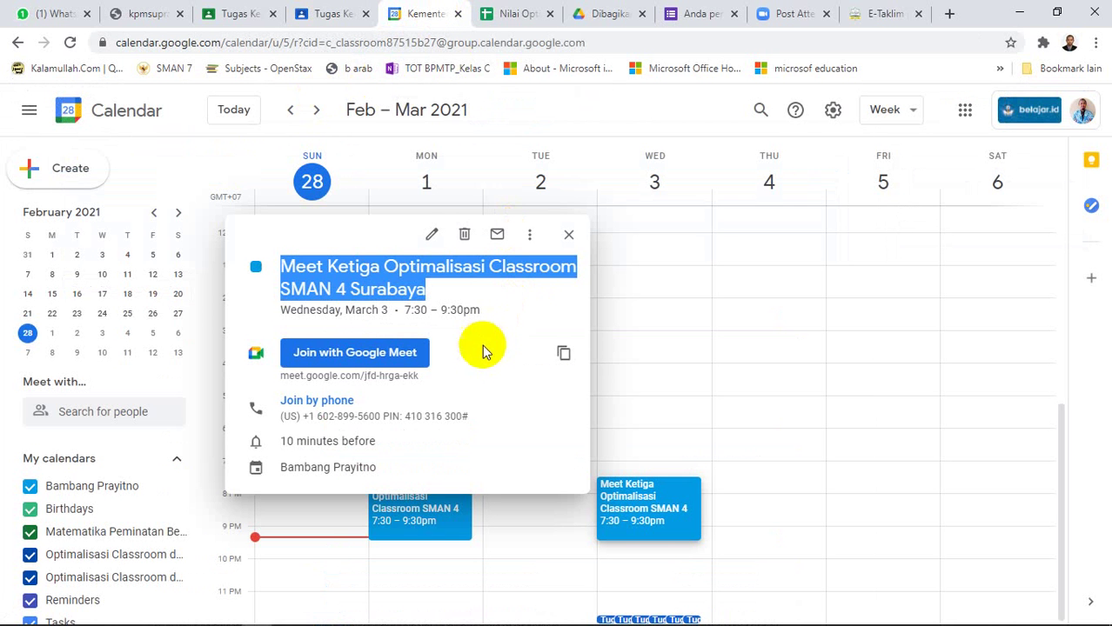
left_click(565, 355)
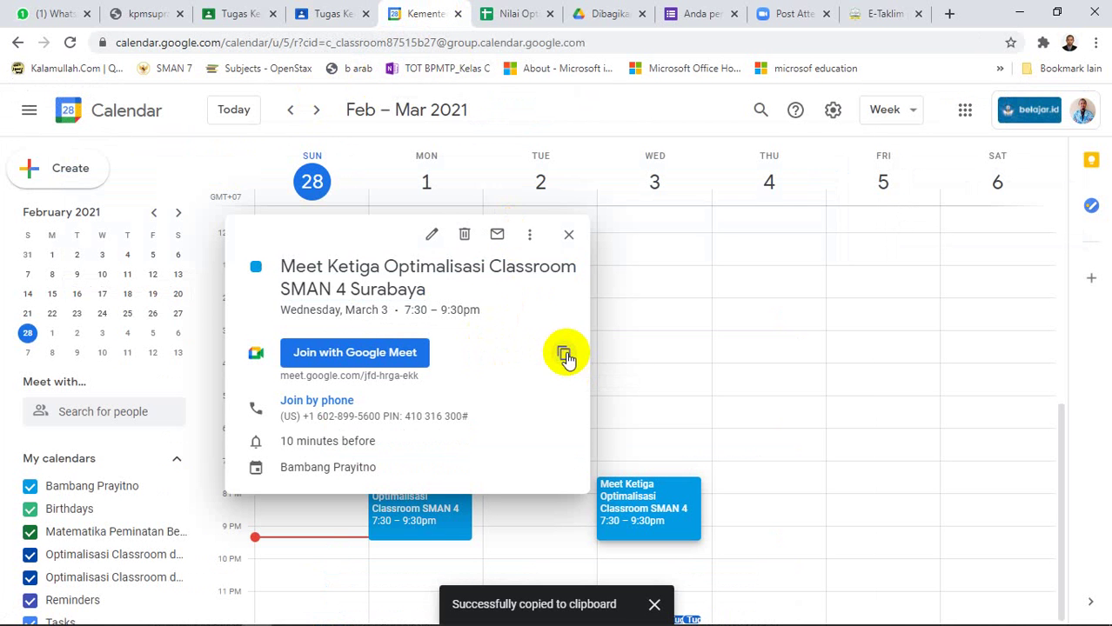
left_click(326, 14)
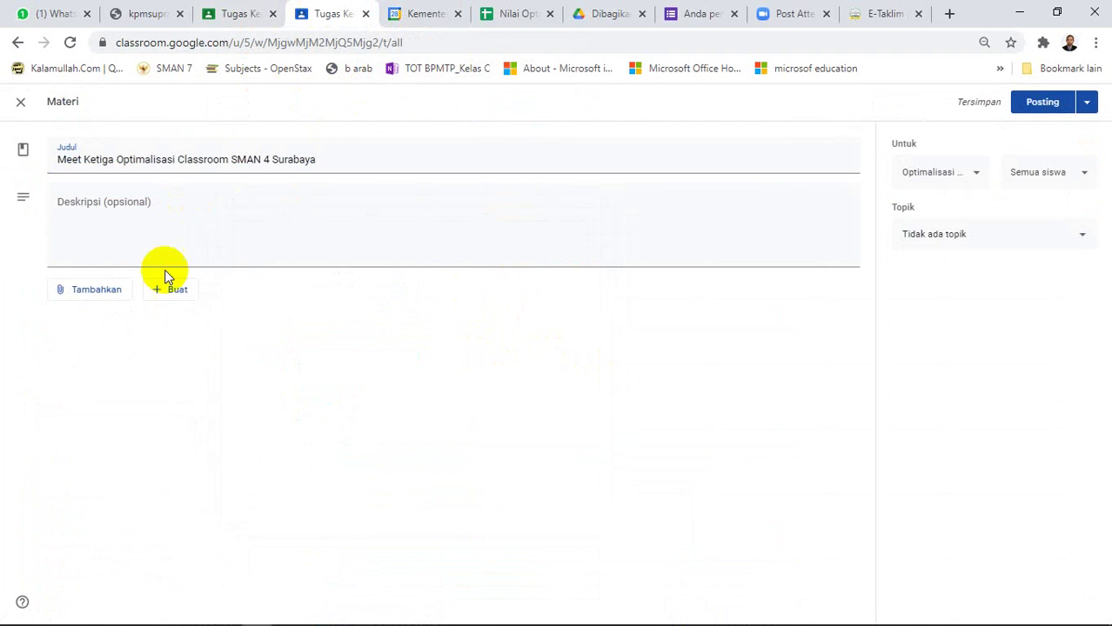
left_click(95, 292)
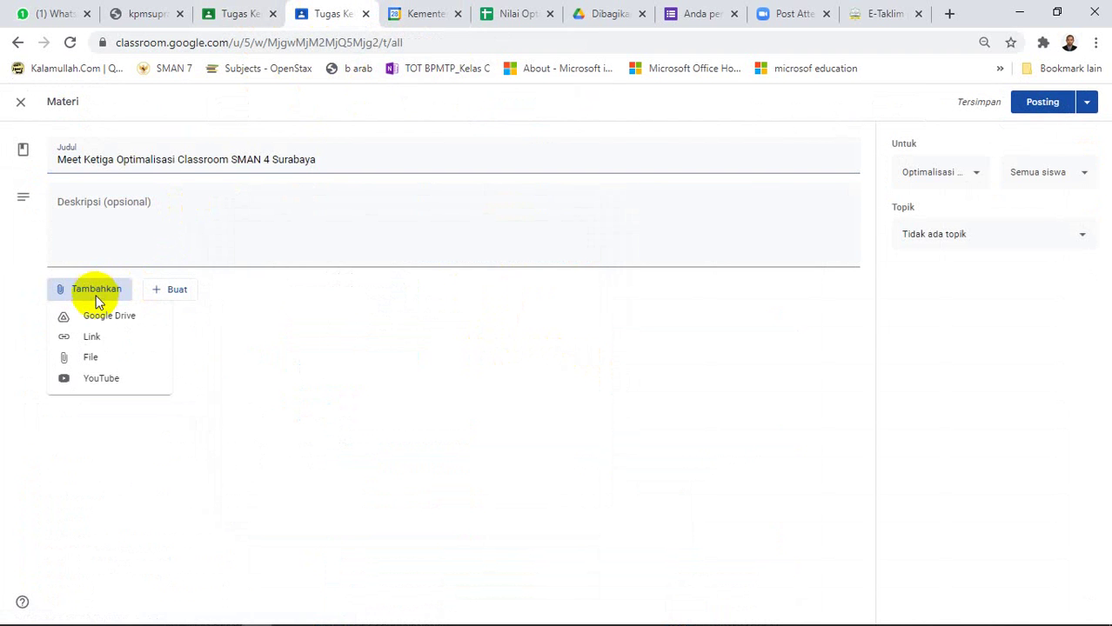
left_click(96, 345)
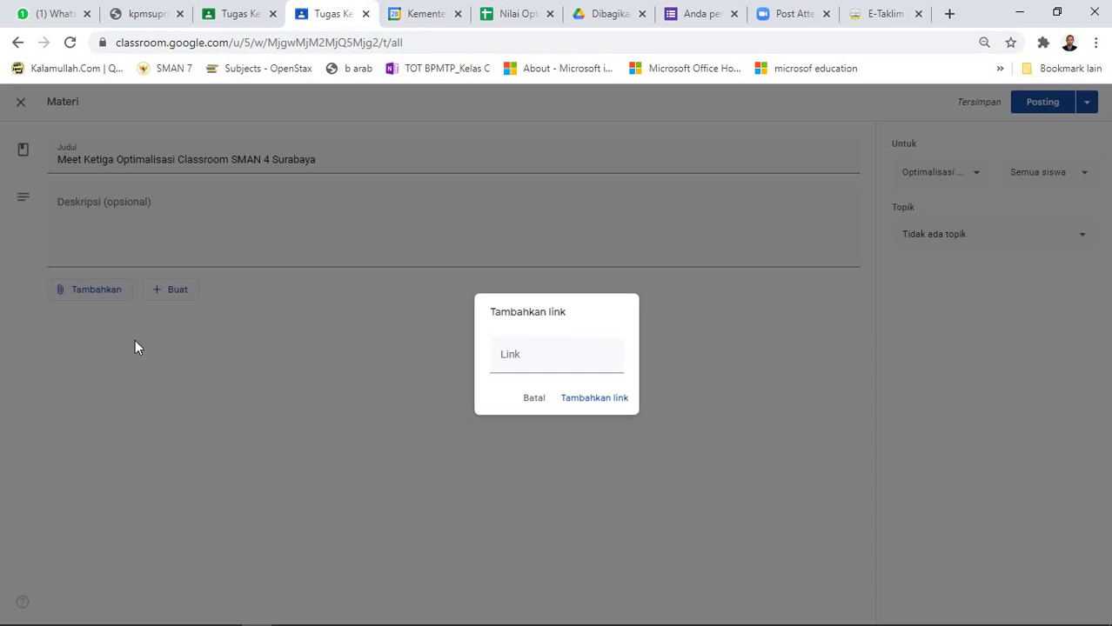
left_click(509, 355)
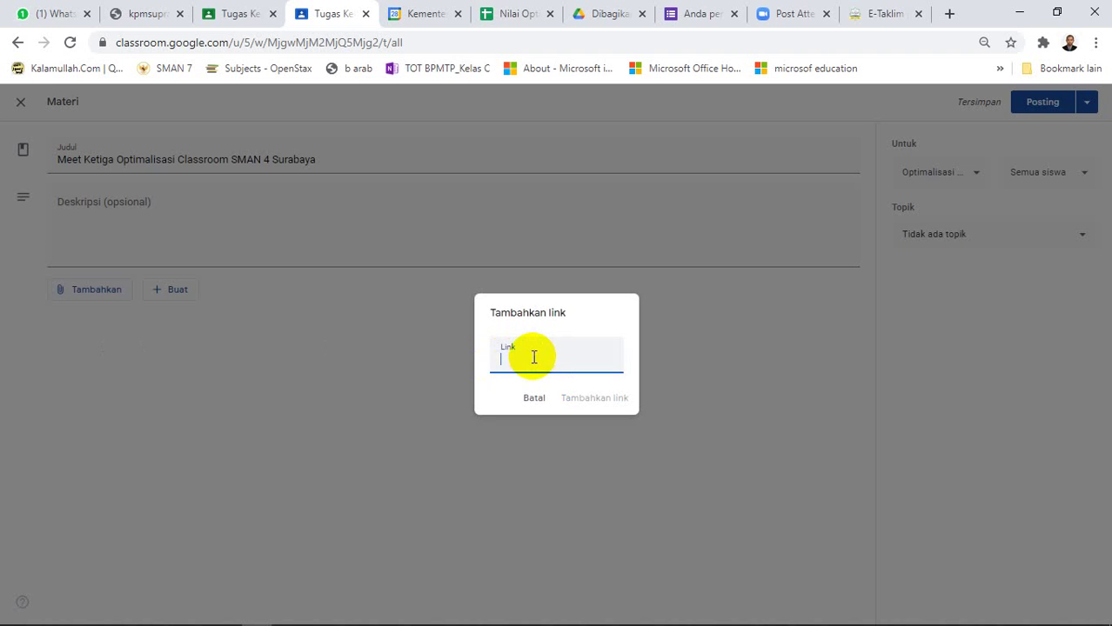
key("ctrl+v")
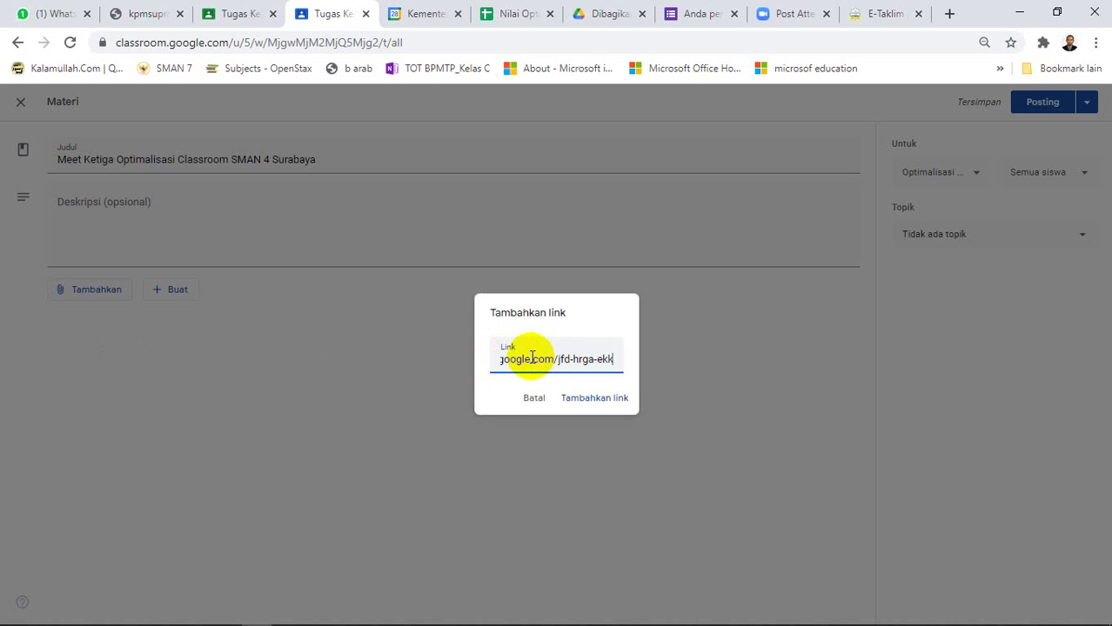
left_click(598, 400)
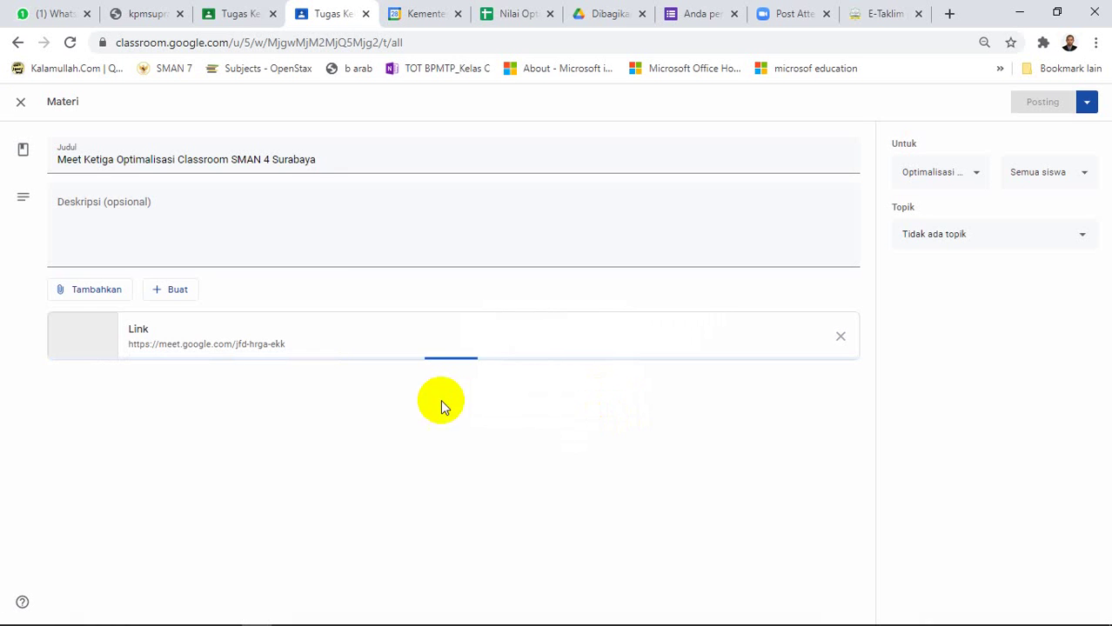
Start the material's description with "Meet Ketiga Optimalisasi Classroom SMAN 4 Surabaya" and a second line "dilaksanakan pada".
left_click(131, 209)
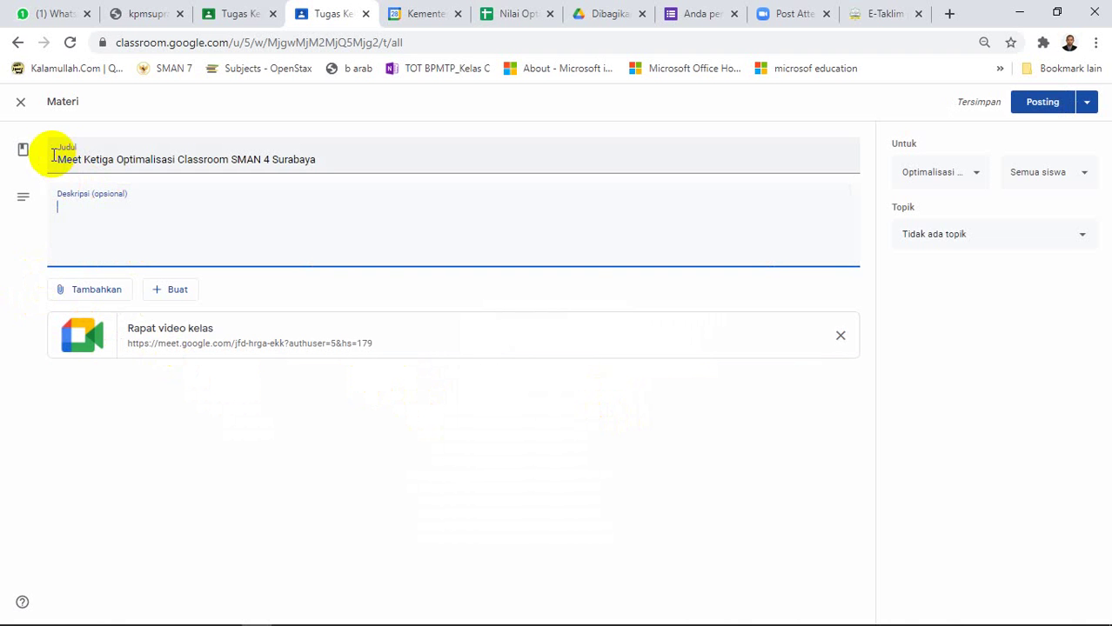
left_click_drag(56, 159, 330, 155)
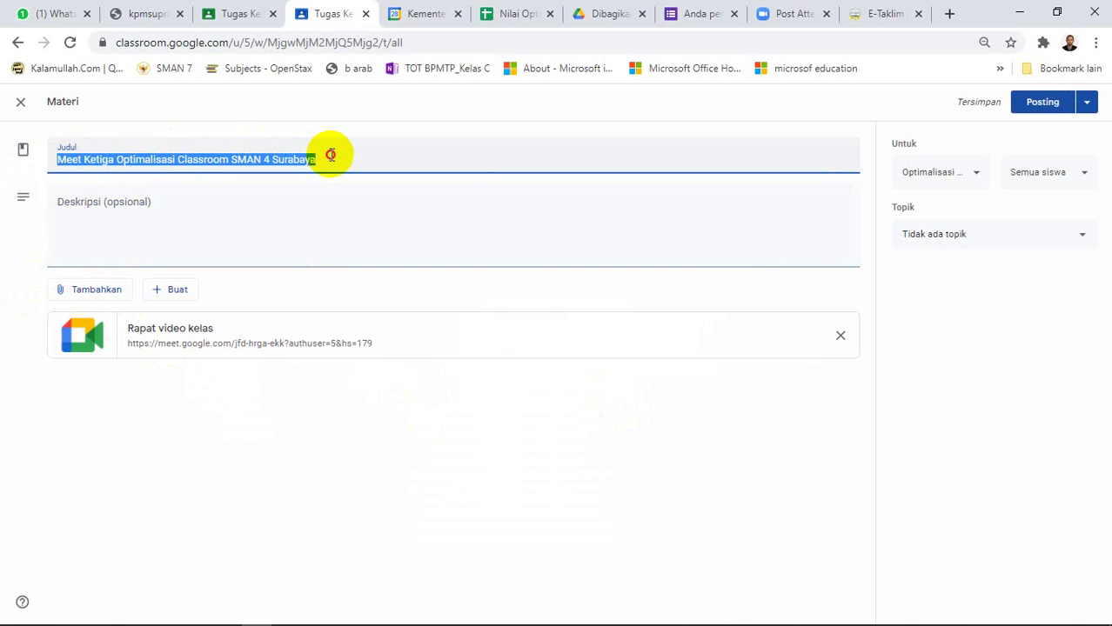
left_click(146, 215)
key("ctrl+v")
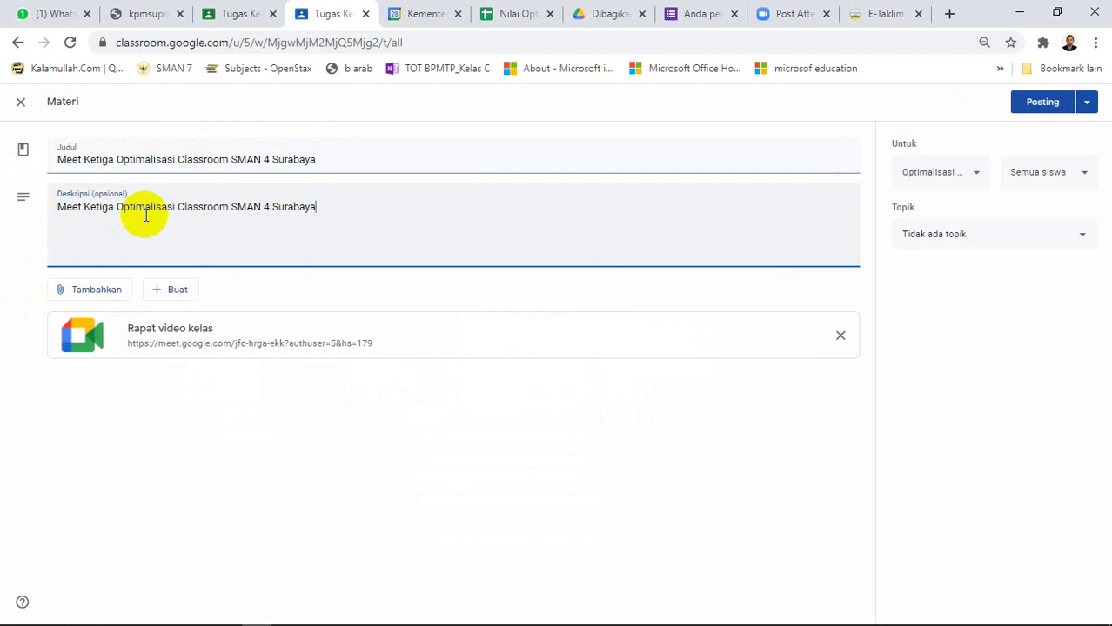
key("Return")
type("dilaksanakan pa")
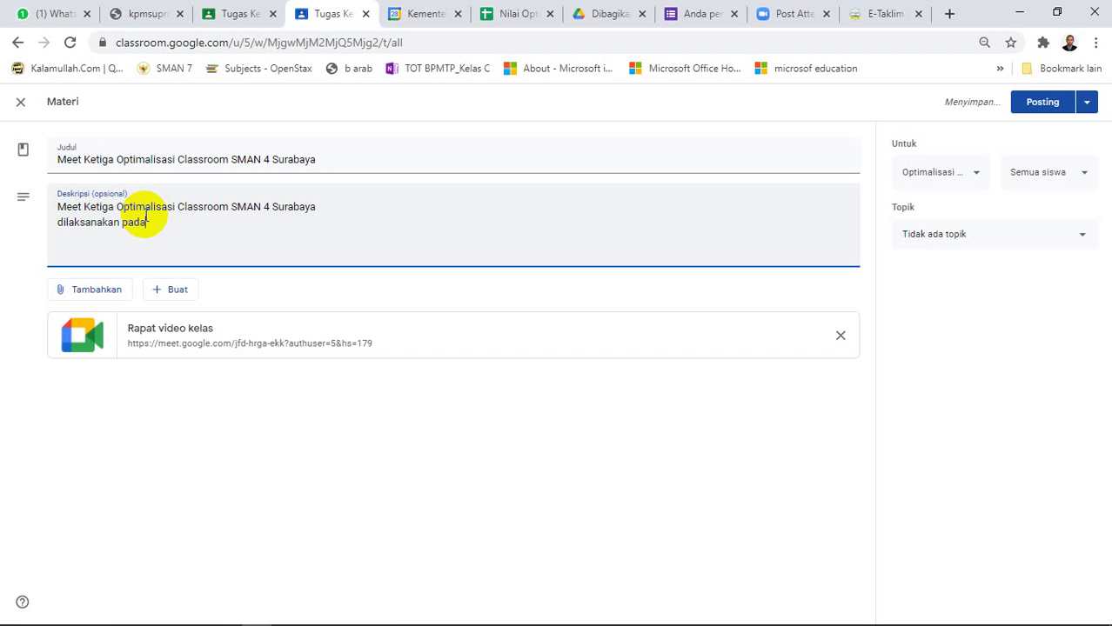
type("da")
Add the schedule lines "Rabu, 3 Maret 2021" and "Pukul 19.30 s.d. 21.30" to the description.
key("Return")
type("Rabu, 3 Maret")
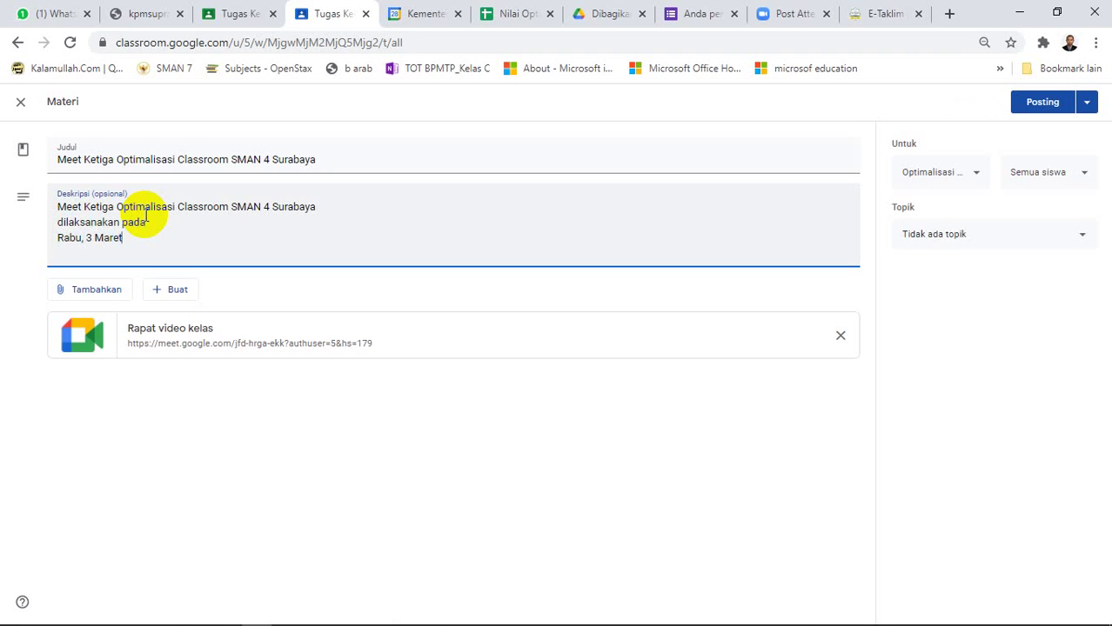
type(" 2021")
key("Return")
type("Pukul")
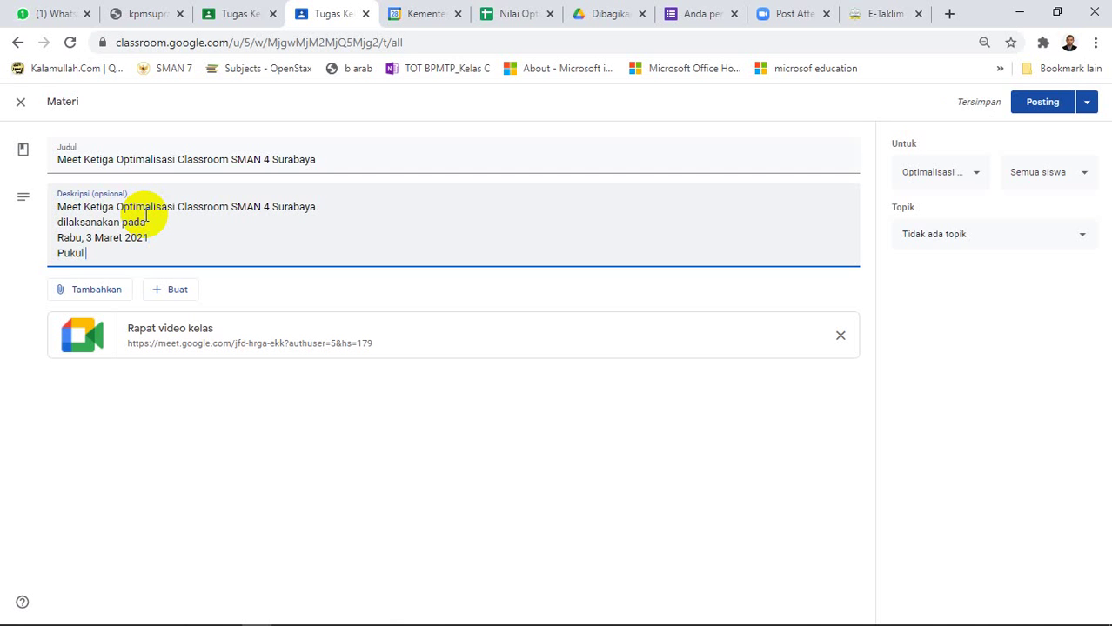
type(" 19.30 s.d. 21")
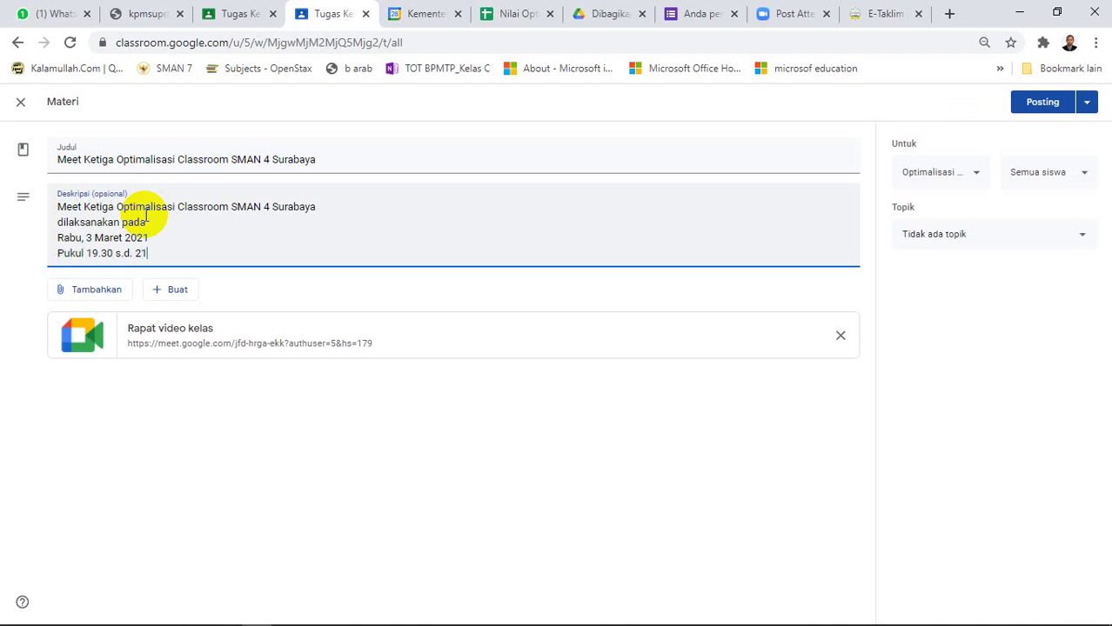
type(".30")
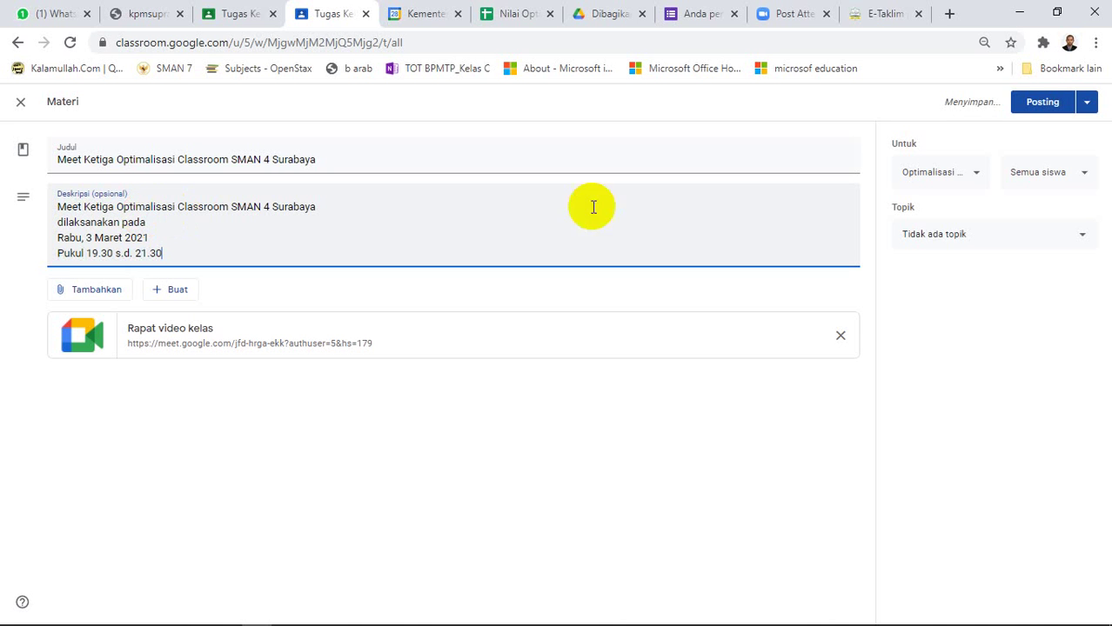
Assign the material to the topic Jadwal Meet and post it.
left_click(958, 235)
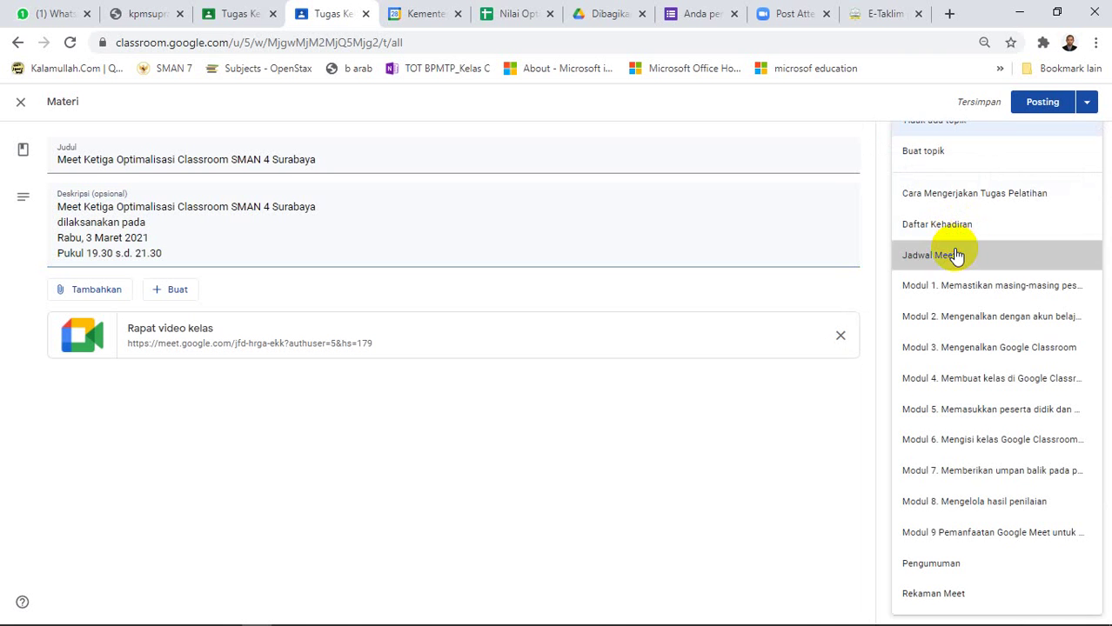
left_click(956, 254)
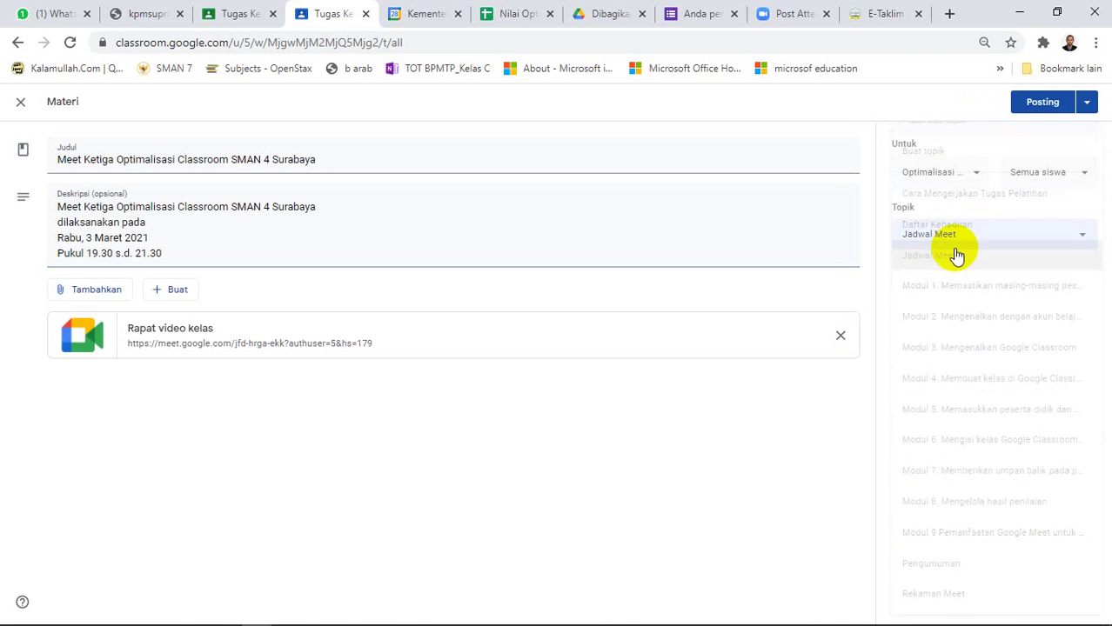
left_click(1044, 102)
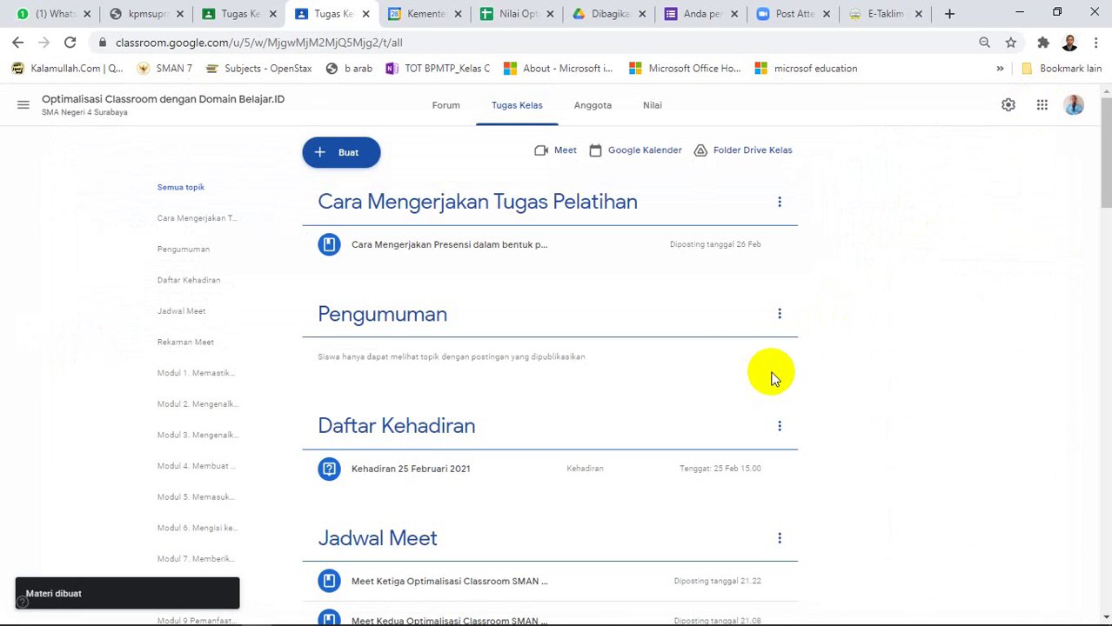
Move the Meet Ketiga material down one place, below Meet Kedua, in the Jadwal Meet topic.
scroll(943, 331, "down", 2)
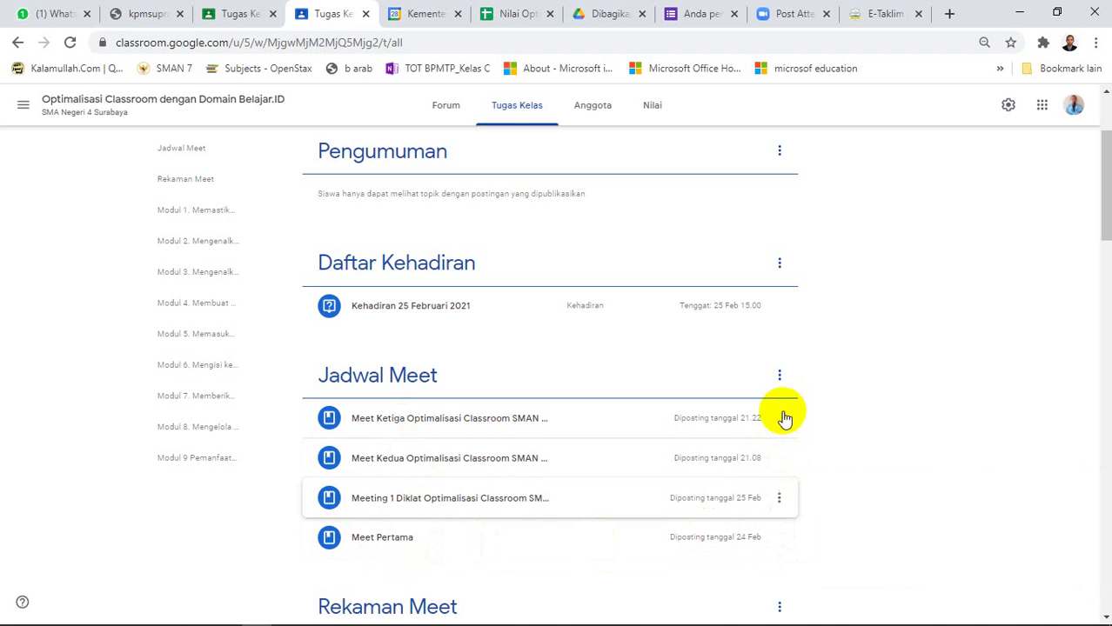
left_click(780, 420)
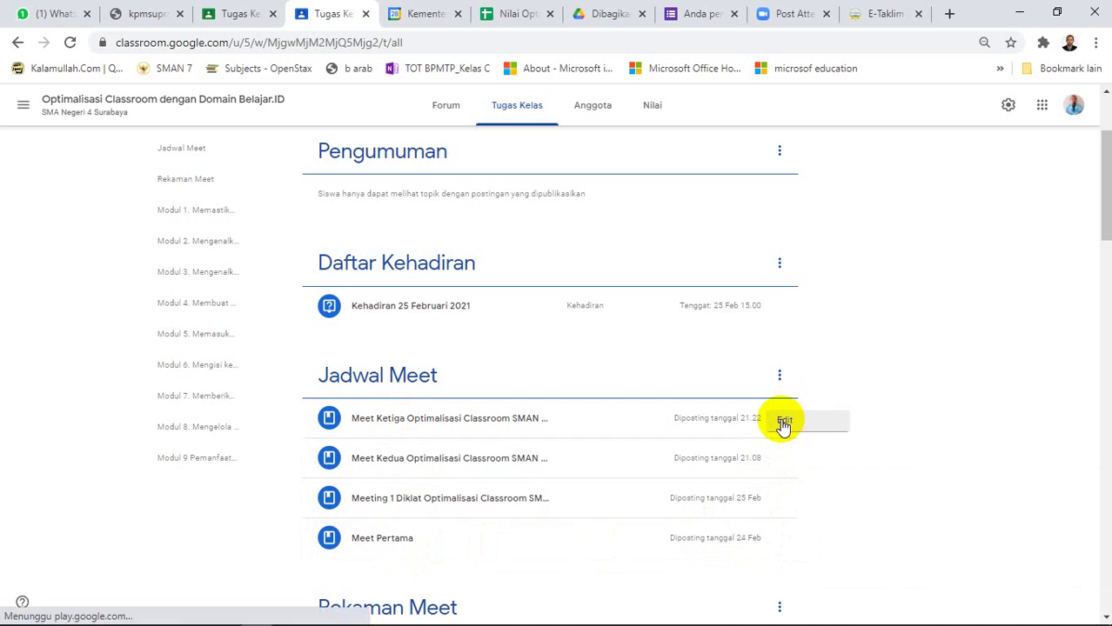
left_click(755, 541)
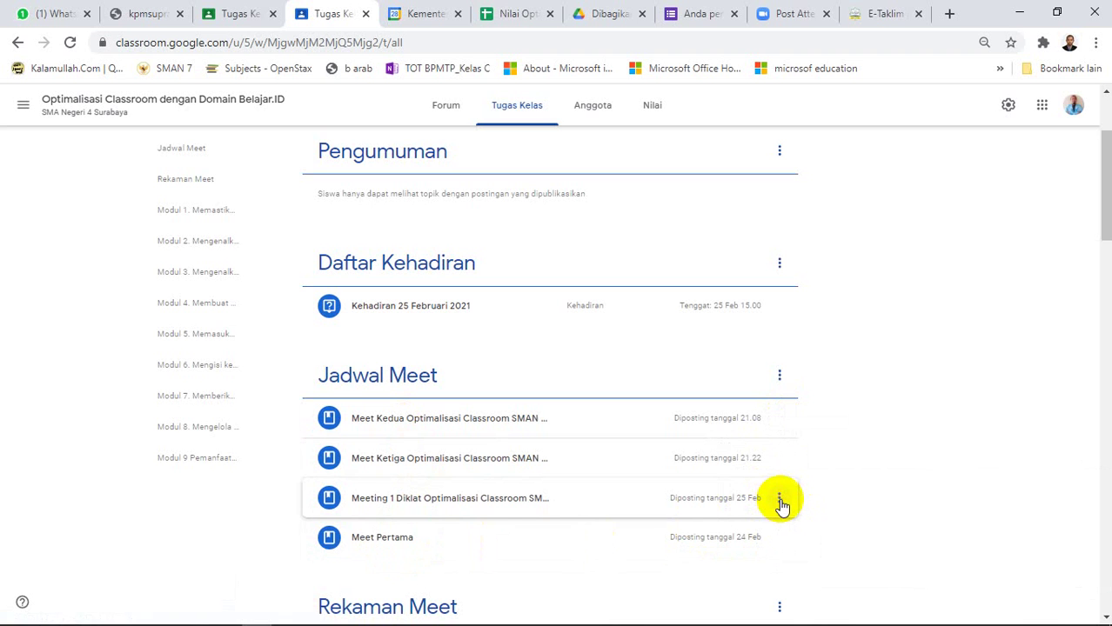
Move the "Meeting 1 Diklat" material up two places to the start of the Jadwal Meet topic.
left_click(780, 502)
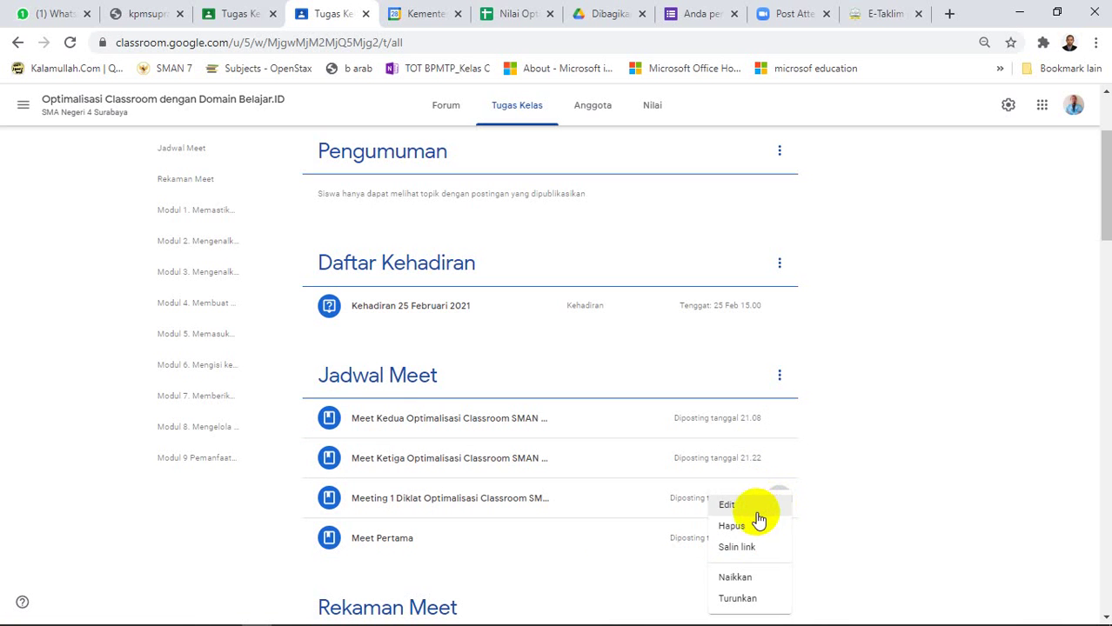
left_click(750, 577)
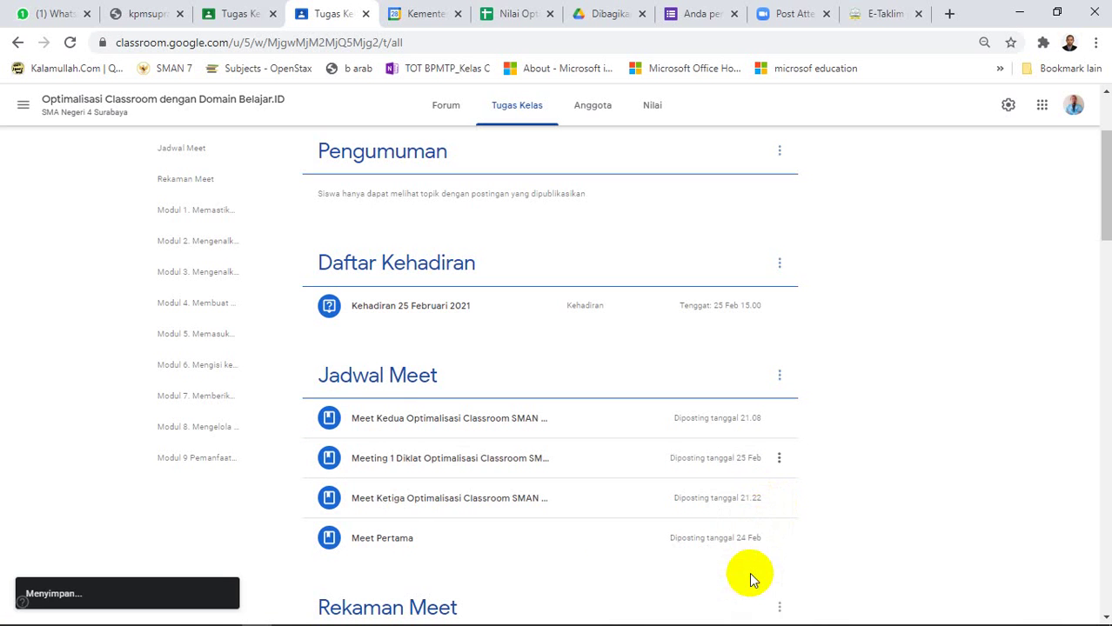
left_click(780, 459)
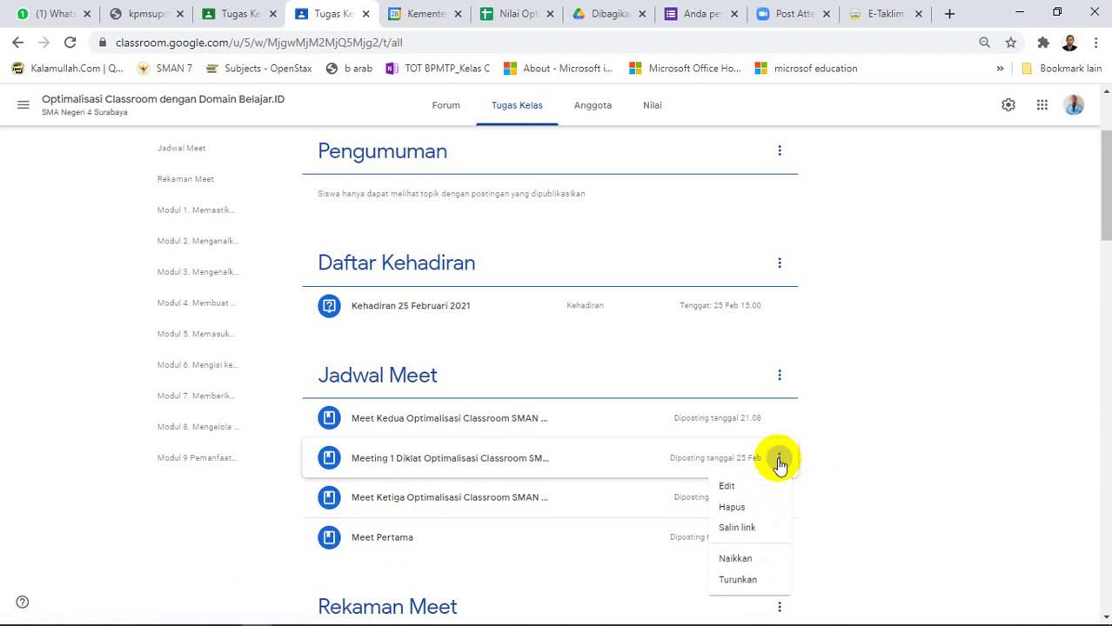
left_click(735, 560)
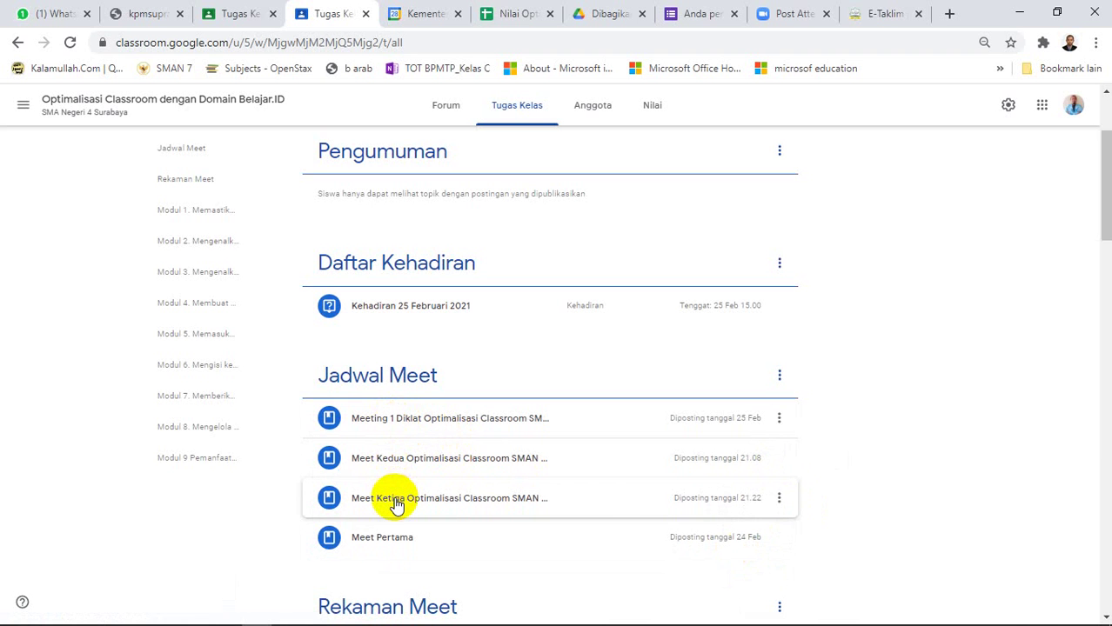
Retitle the "Meeting 1 Diklat" material as "Meeting Pertama Diklat Optimalisasi Classroom SMAN 4 Surabaya" and save it.
left_click(777, 420)
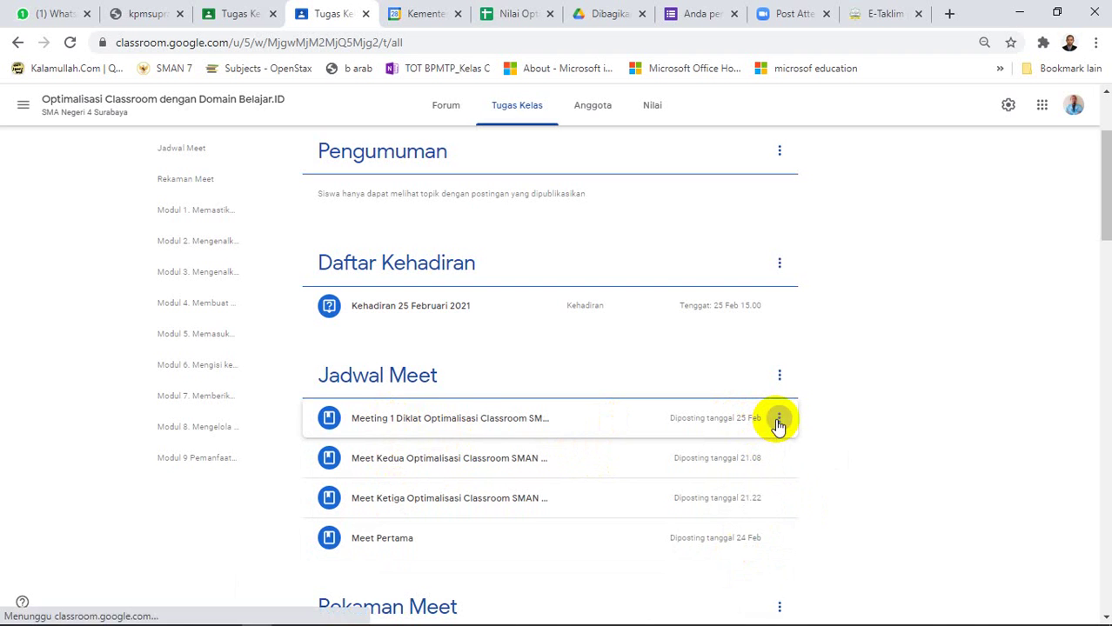
left_click(779, 421)
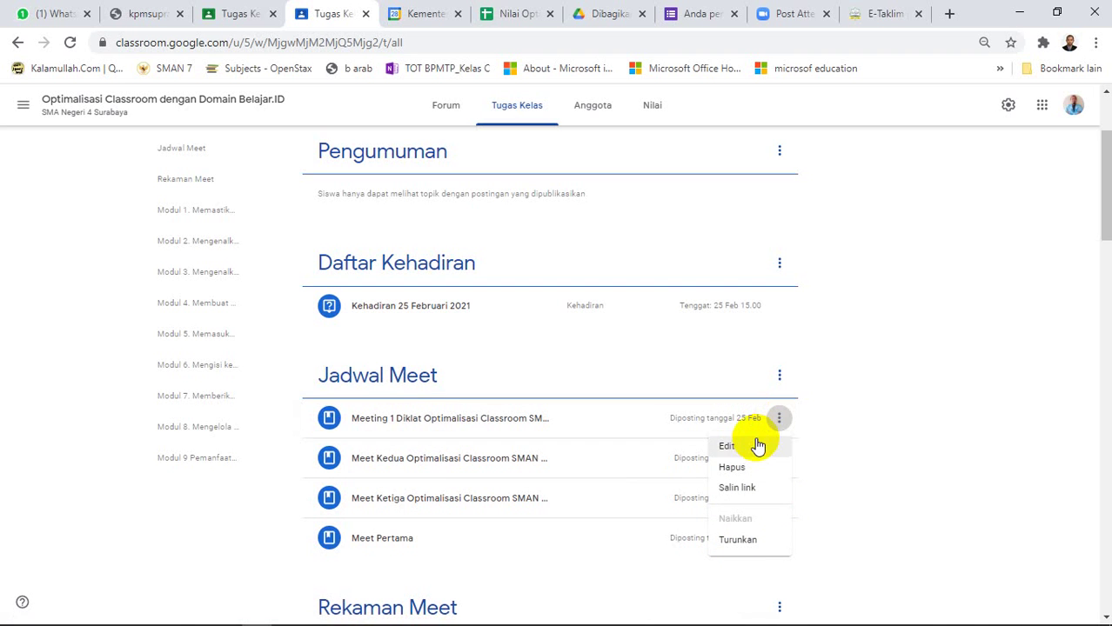
left_click(754, 447)
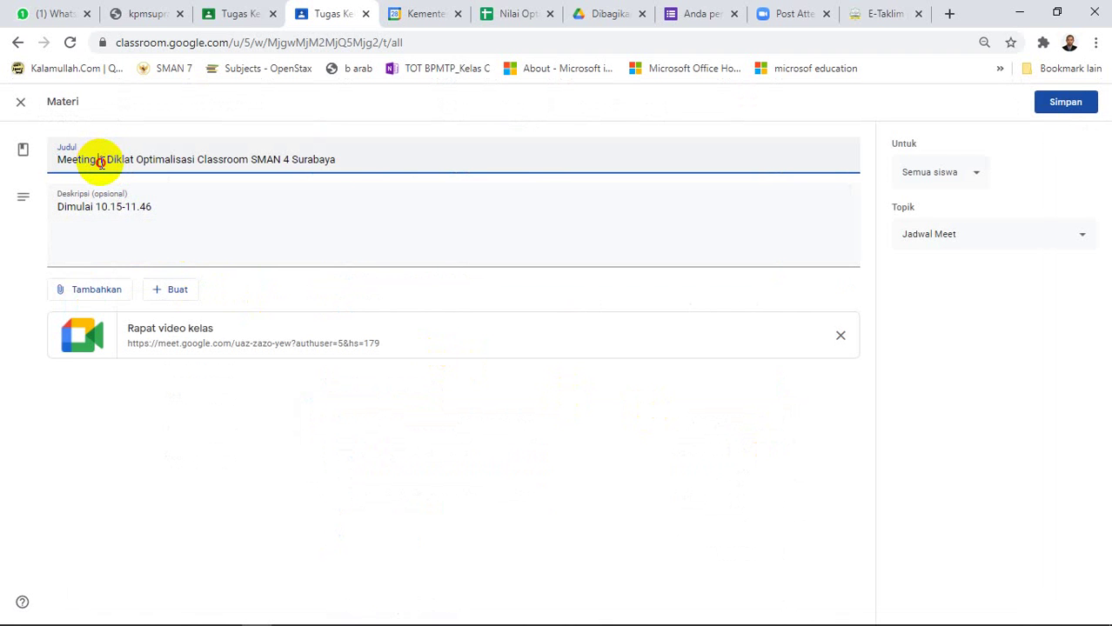
left_click(101, 160)
type("Perta")
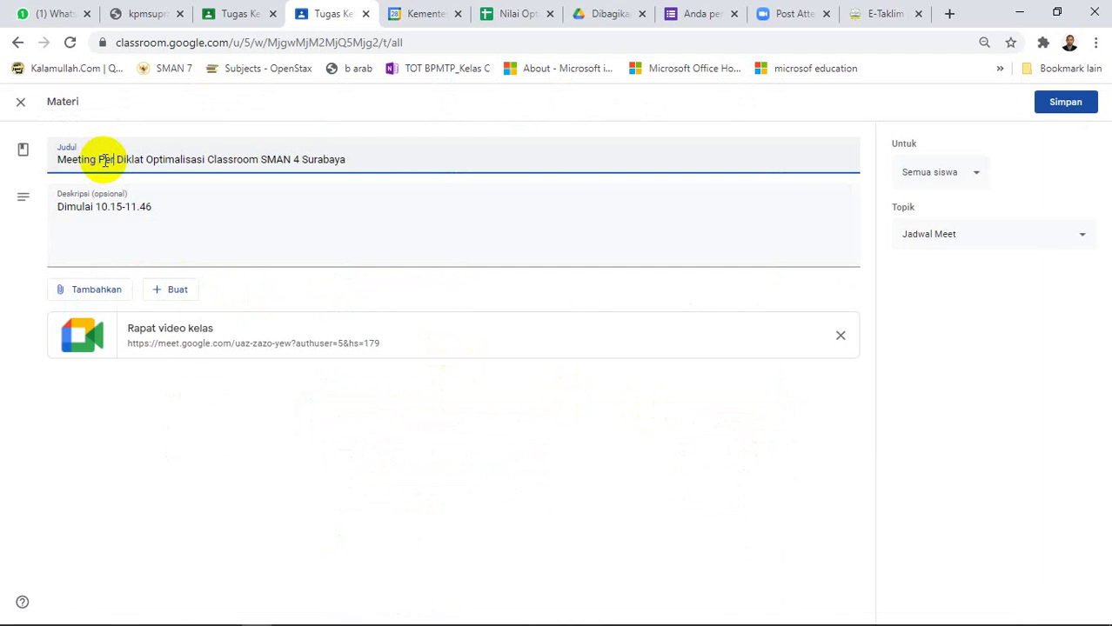
type("ma")
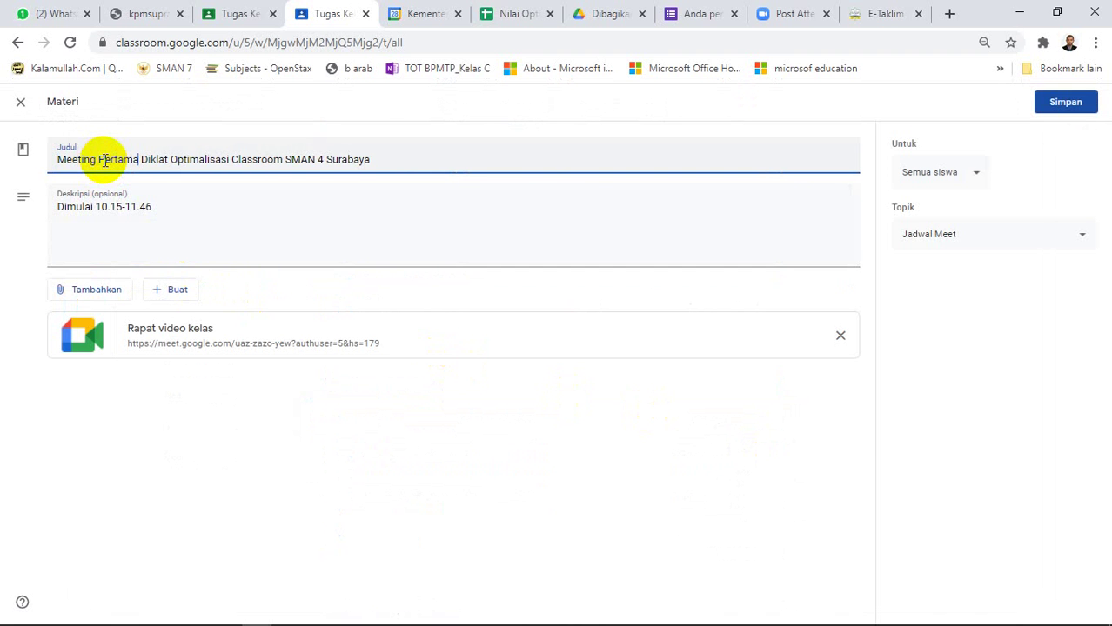
left_click(1067, 106)
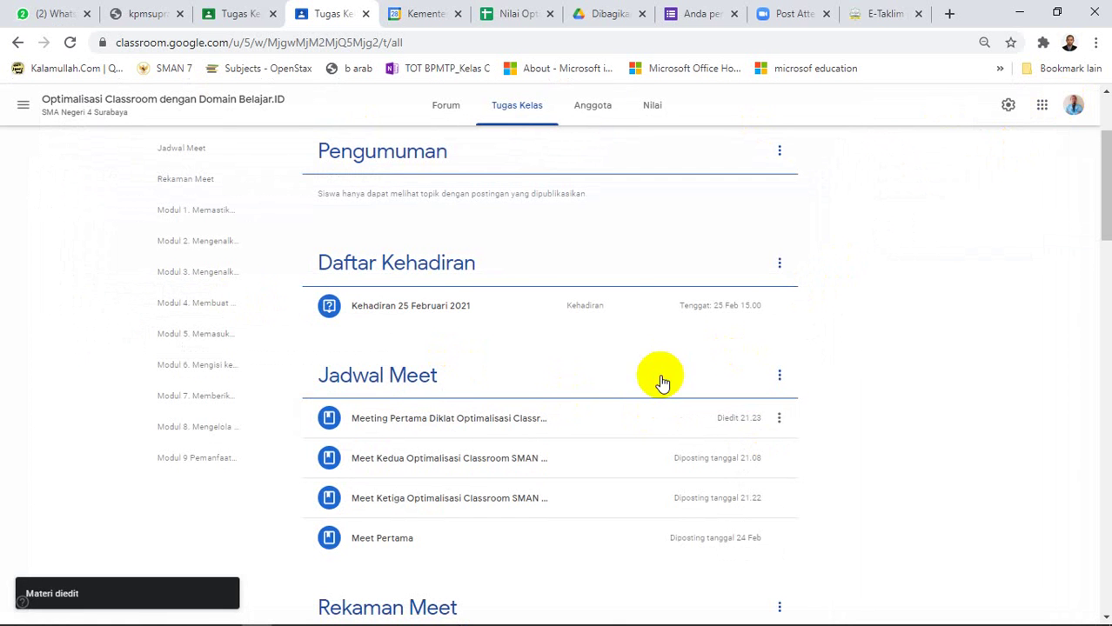
Expand the Meet Kedua and Meet Ketiga materials under Jadwal Meet to check their schedules and Meet links.
left_click(498, 474)
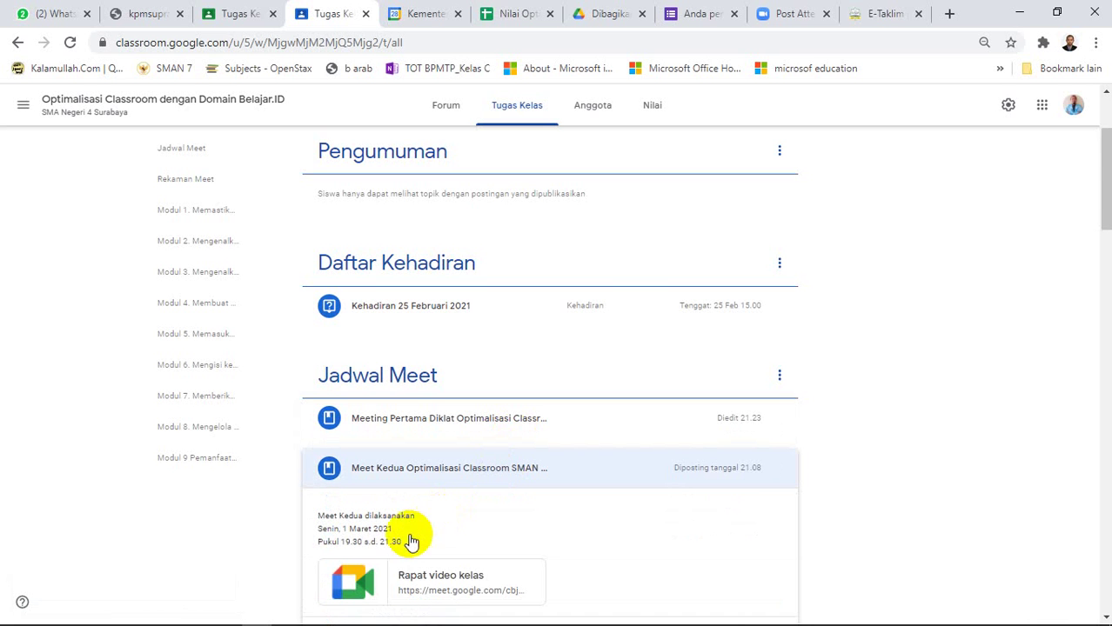
scroll(516, 522, "down", 3)
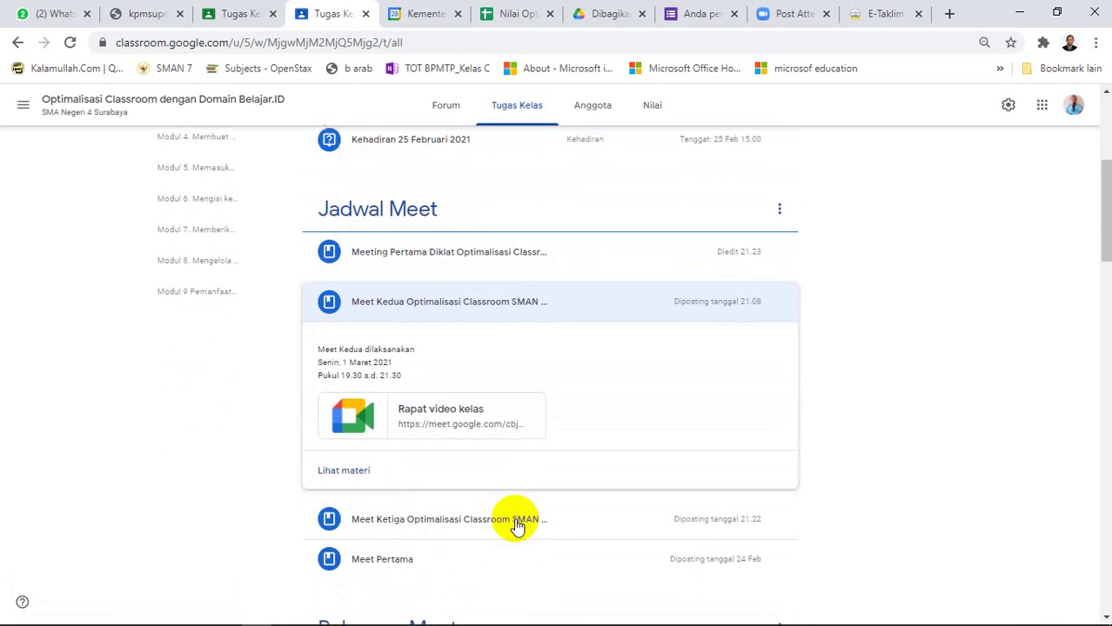
left_click(483, 459)
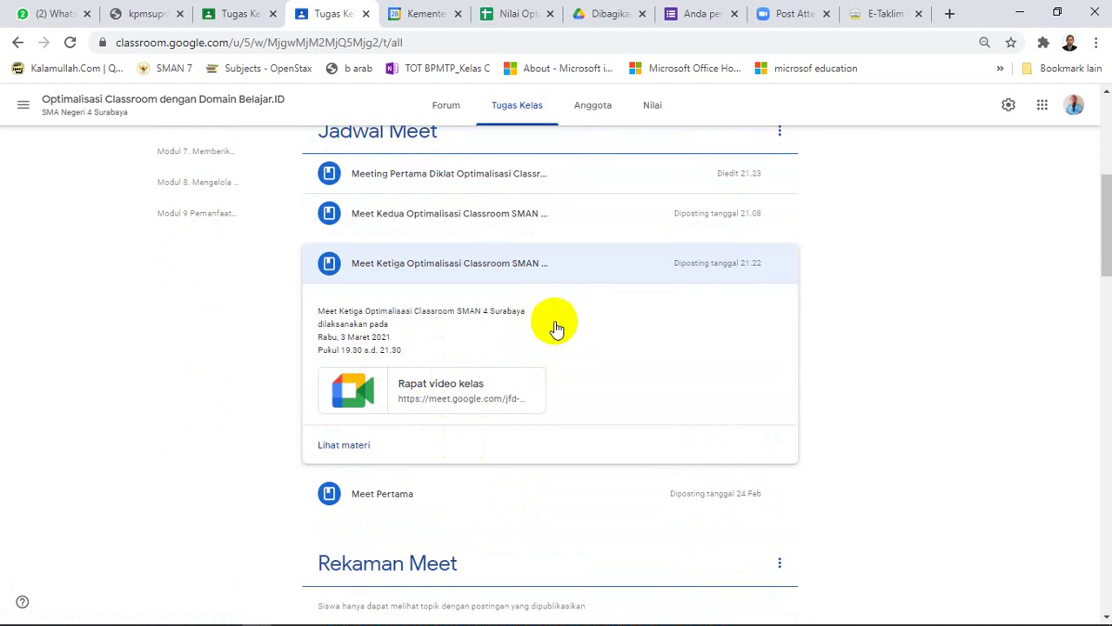
scroll(562, 324, "up", 1)
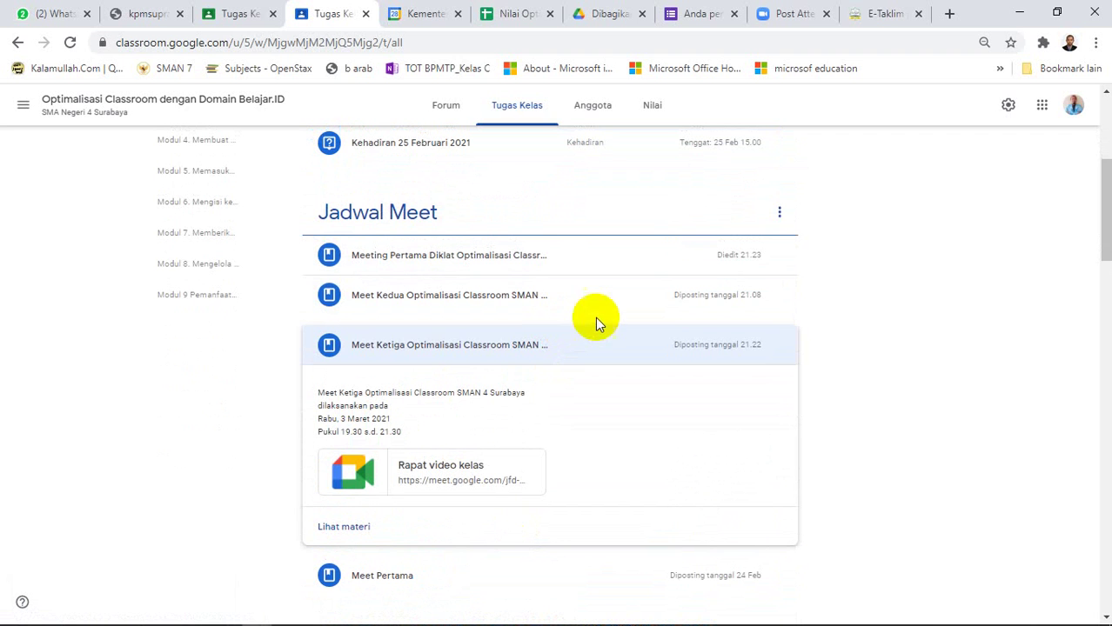